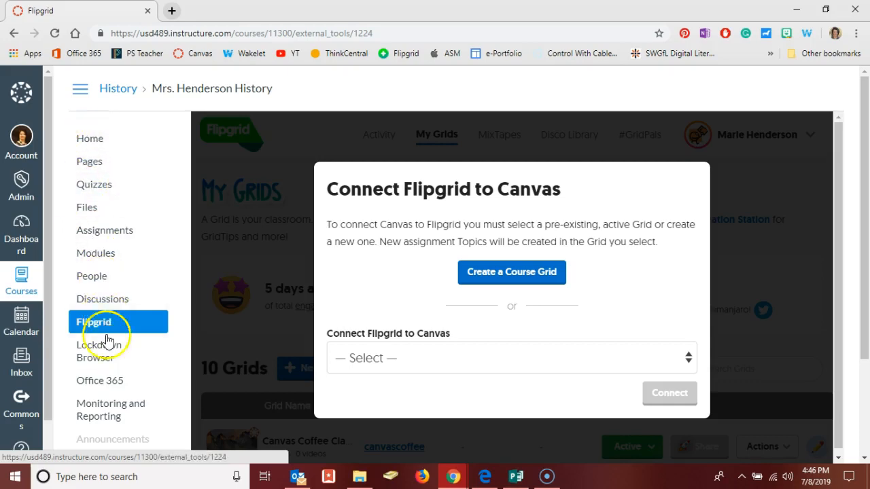
Scroll the Connect Flipgrid to Canvas prompt in the Mrs. Henderson History course
{"action": "scroll", "coordinate": [111, 355], "scroll_direction": "down", "scroll_amount": 2}
Review the course Settings Navigation tab, confirming Flipgrid is a visible menu item
{"action": "left_click", "coordinate": [87, 446]}
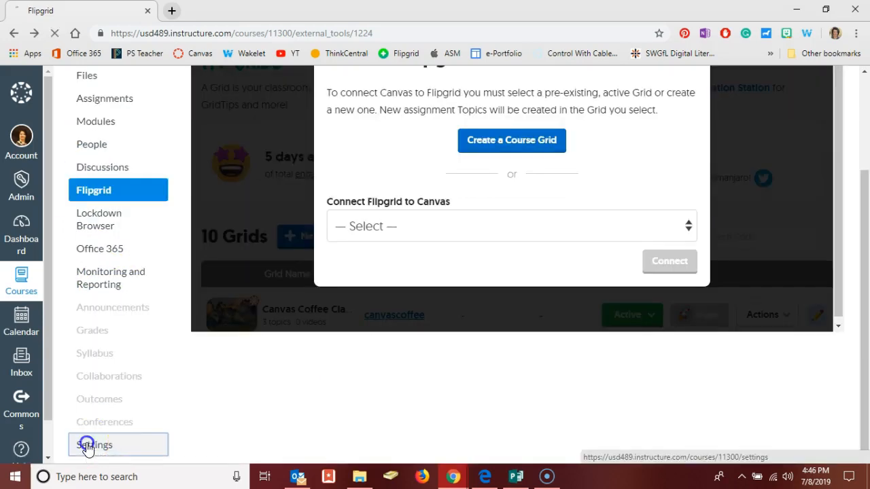
{"action": "left_click", "coordinate": [341, 139]}
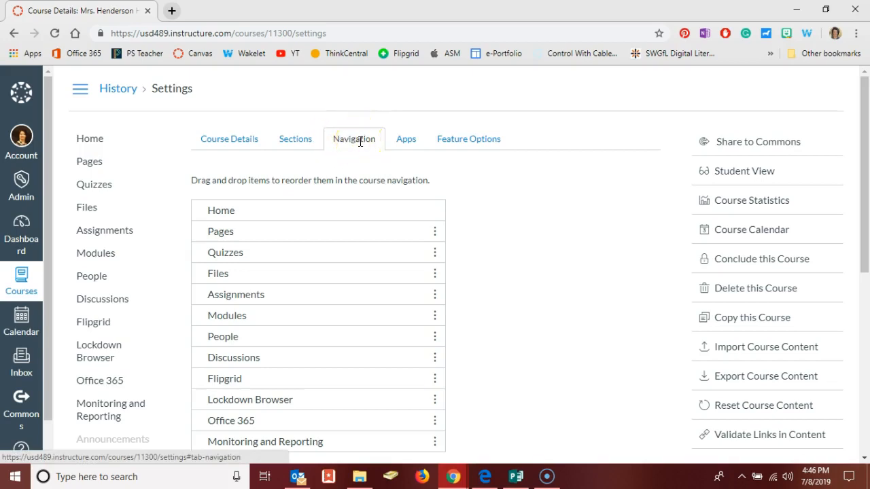
{"action": "scroll", "coordinate": [460, 278], "scroll_direction": "down", "scroll_amount": 2}
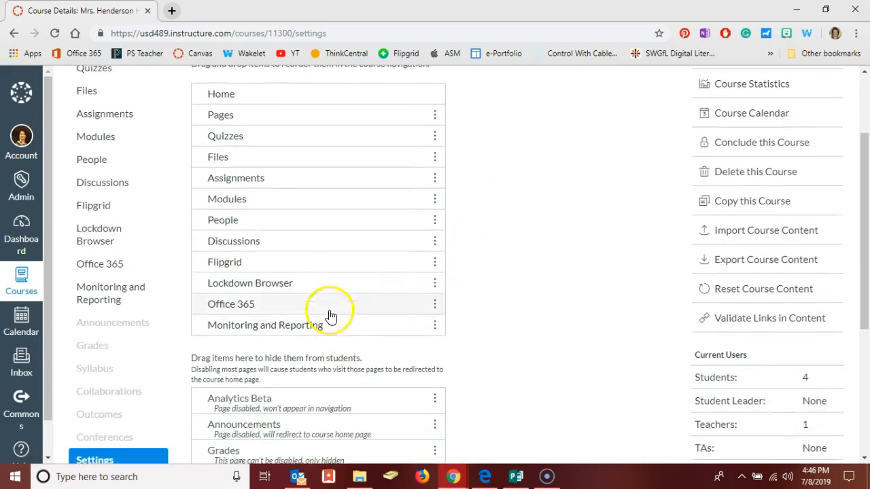
{"action": "scroll", "coordinate": [286, 173], "scroll_direction": "up", "scroll_amount": 1}
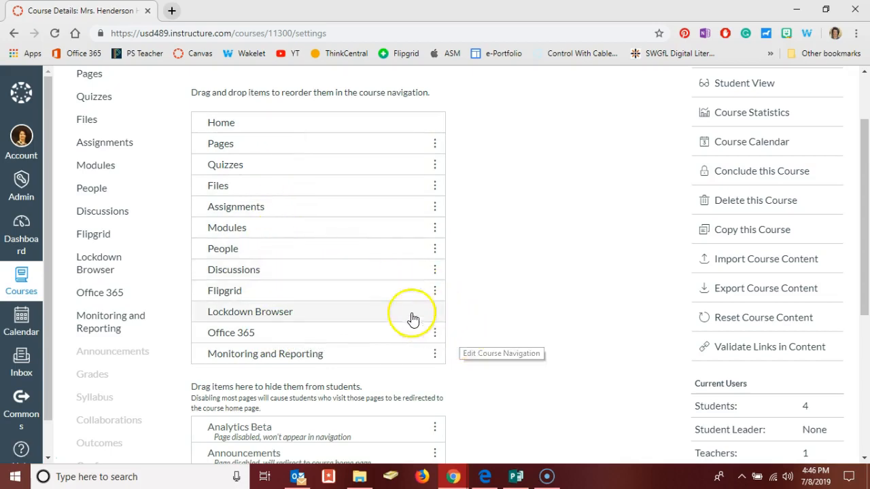
{"action": "scroll", "coordinate": [485, 360], "scroll_direction": "down", "scroll_amount": 4}
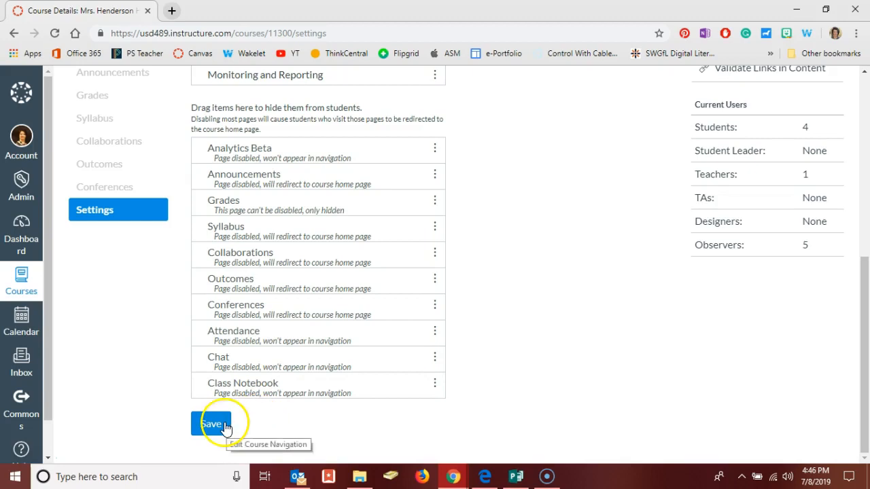
{"action": "scroll", "coordinate": [124, 339], "scroll_direction": "up", "scroll_amount": 5}
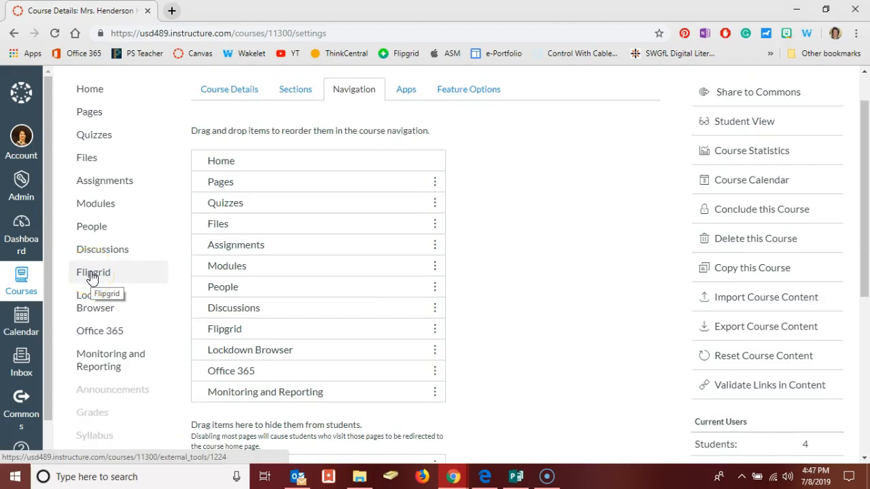
Return to Flipgrid and request a new course grid for Mrs. Henderson History
{"action": "left_click", "coordinate": [93, 274]}
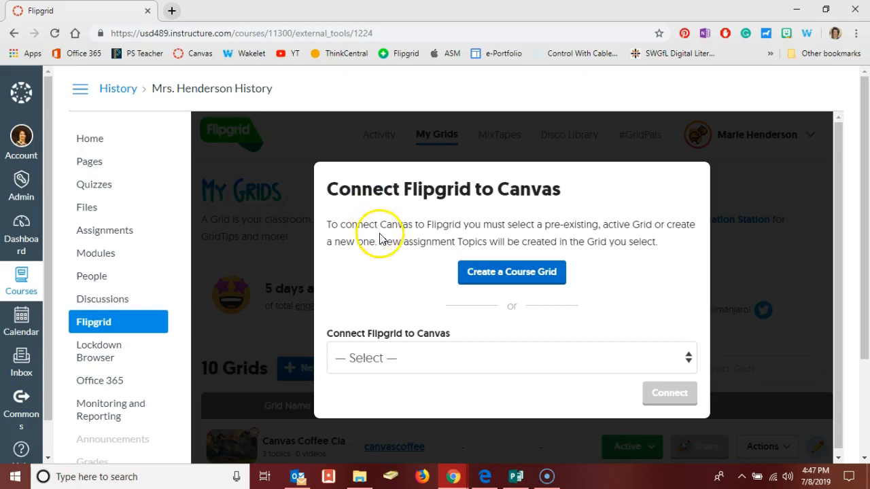
{"action": "left_click", "coordinate": [480, 275]}
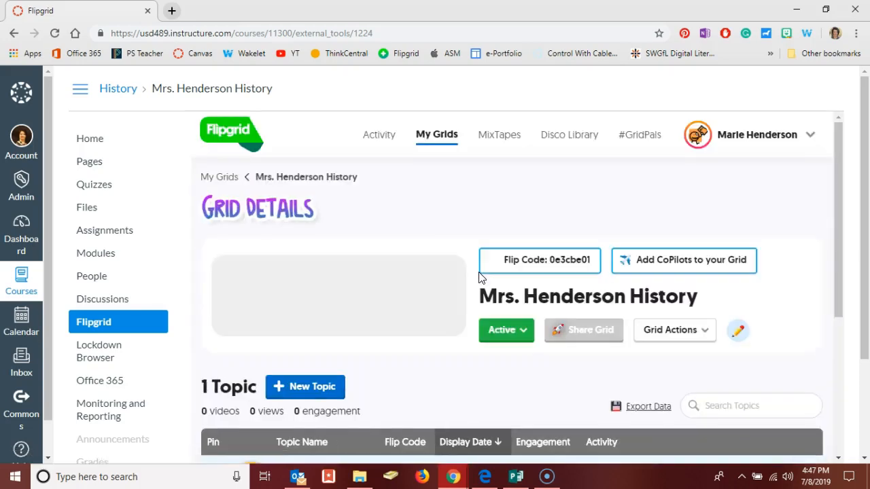
Scroll through the new grid's details: mountain cover image and one hidden Ideas topic
{"action": "scroll", "coordinate": [360, 109], "scroll_direction": "down", "scroll_amount": 1}
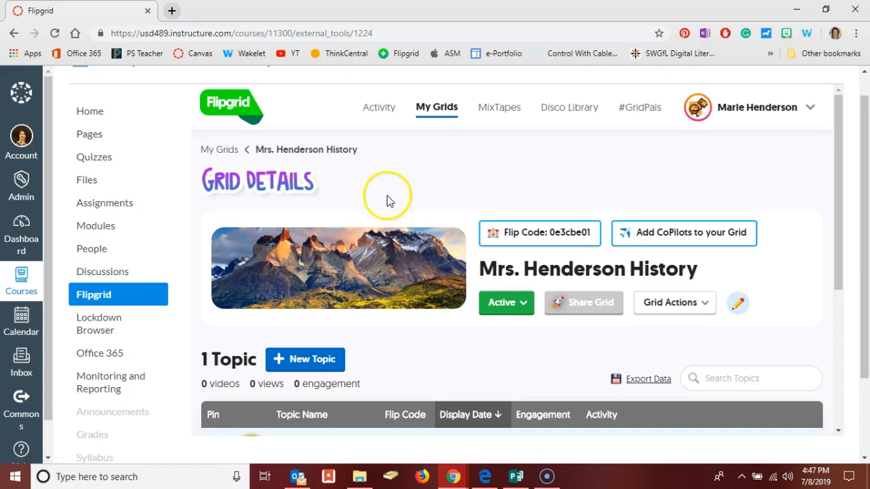
{"action": "scroll", "coordinate": [410, 219], "scroll_direction": "down", "scroll_amount": 3}
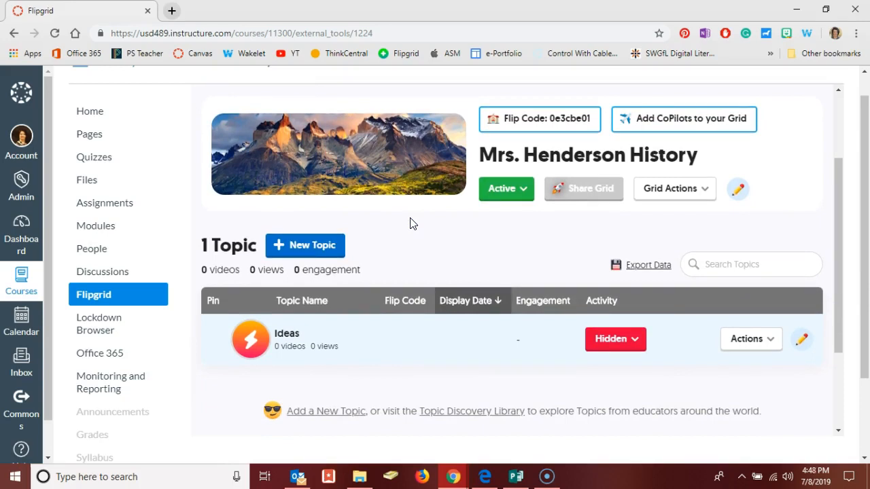
{"action": "scroll", "coordinate": [411, 221], "scroll_direction": "up", "scroll_amount": 2}
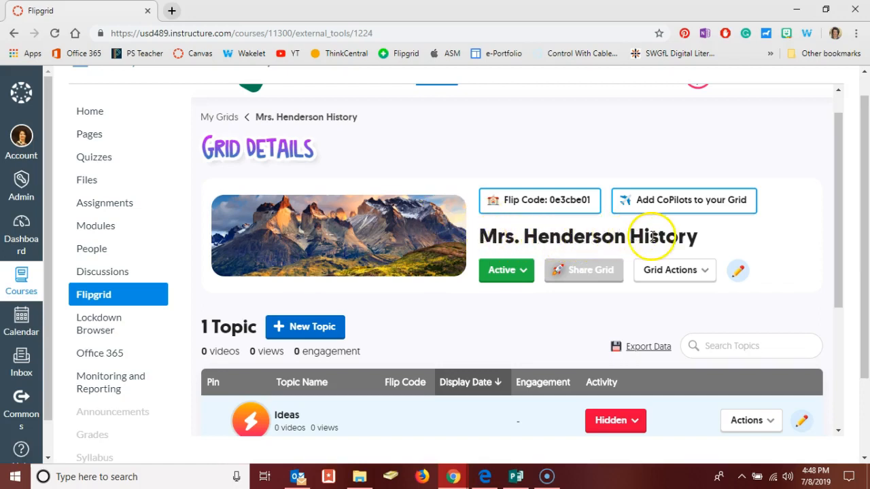
{"action": "scroll", "coordinate": [468, 178], "scroll_direction": "up", "scroll_amount": 1}
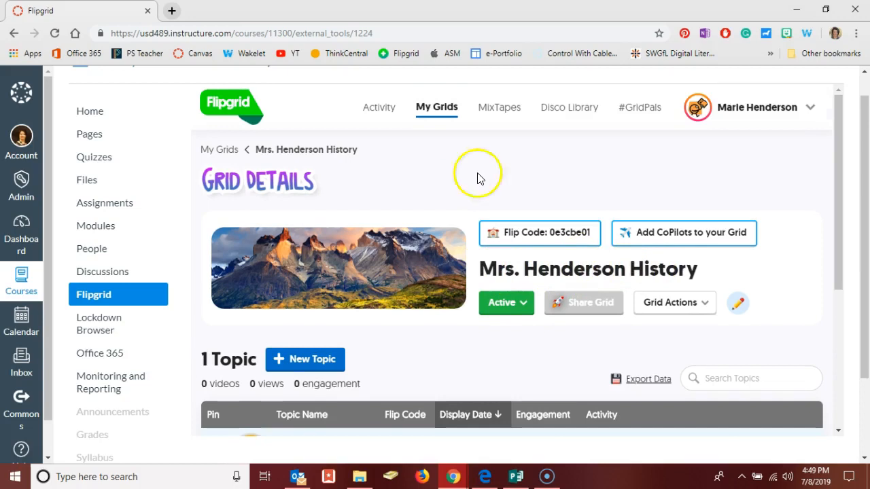
{"action": "left_click", "coordinate": [737, 305]}
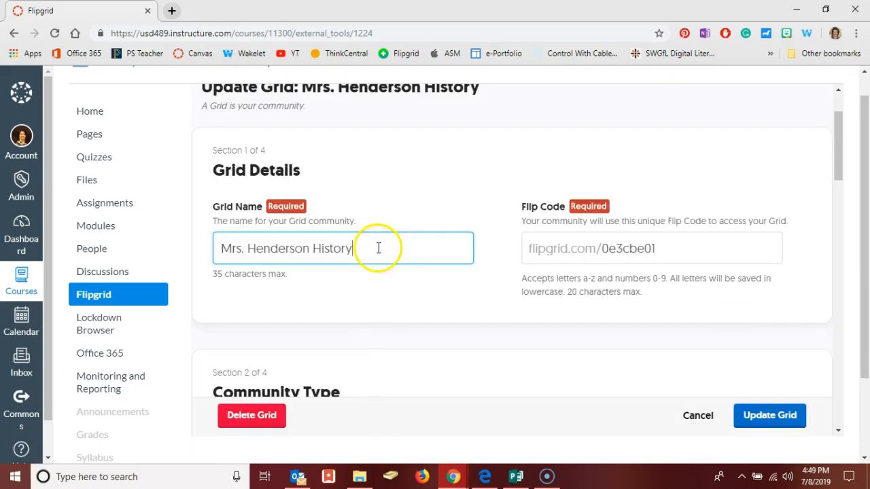
{"action": "left_click_drag", "start_coordinate": [658, 249], "coordinate": [600, 248]}
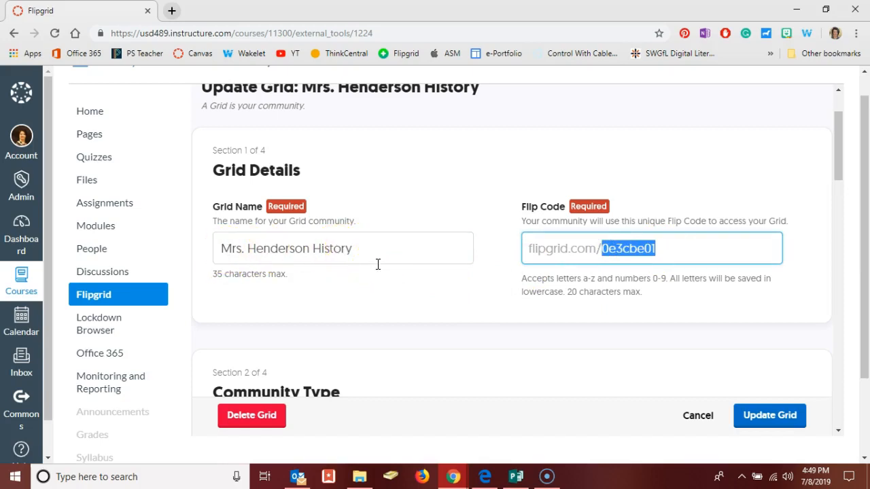
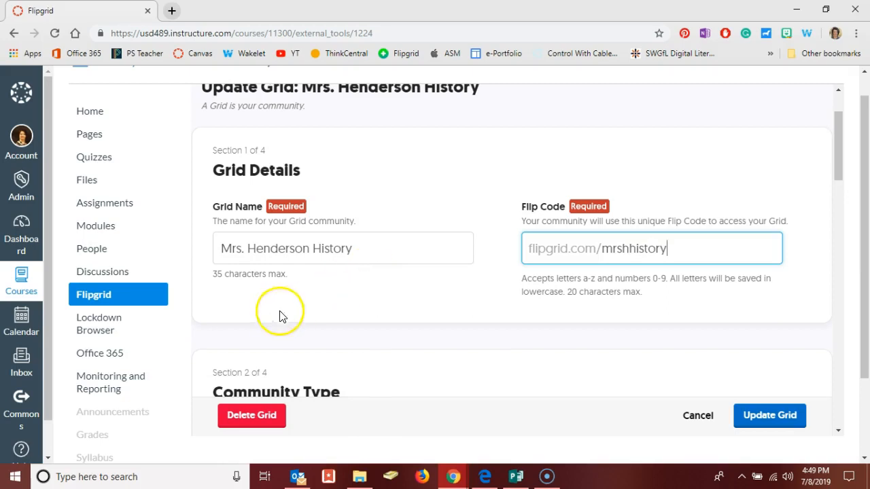
{"action": "left_click", "coordinate": [352, 305]}
{"action": "scroll", "coordinate": [352, 306], "scroll_direction": "down", "scroll_amount": 2}
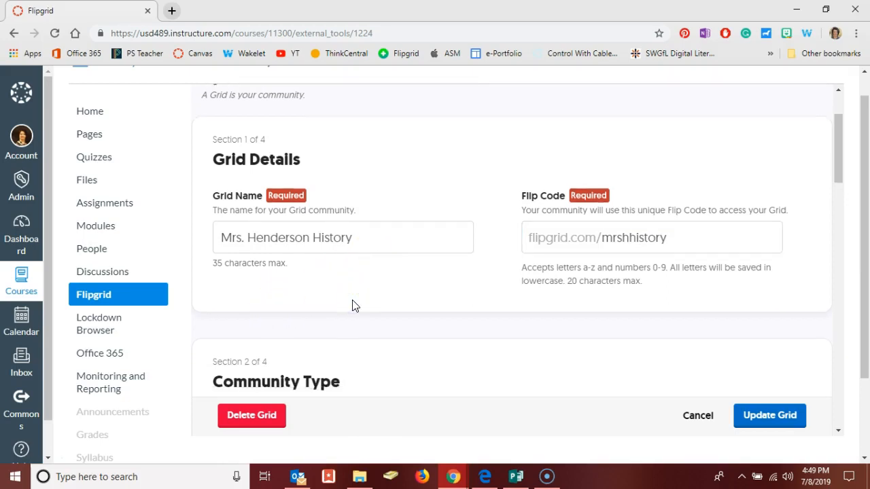
{"action": "scroll", "coordinate": [352, 305], "scroll_direction": "down", "scroll_amount": 2}
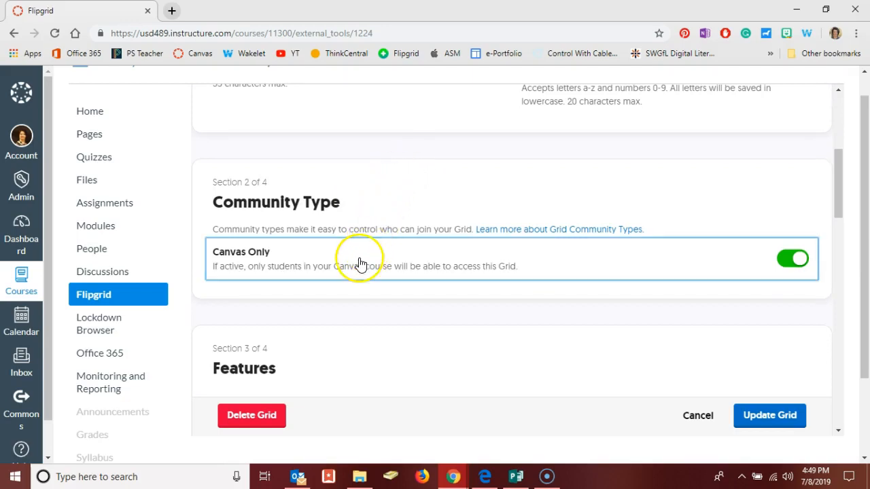
{"action": "scroll", "coordinate": [353, 265], "scroll_direction": "down", "scroll_amount": 1}
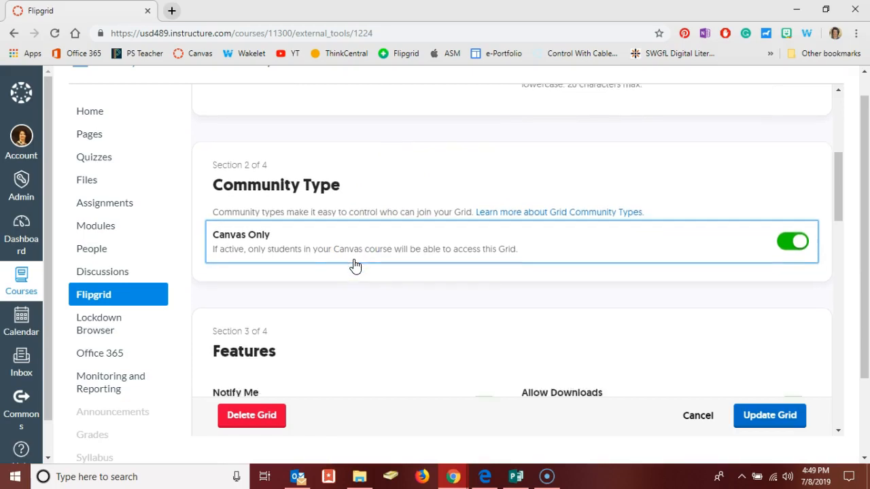
{"action": "scroll", "coordinate": [354, 265], "scroll_direction": "down", "scroll_amount": 1}
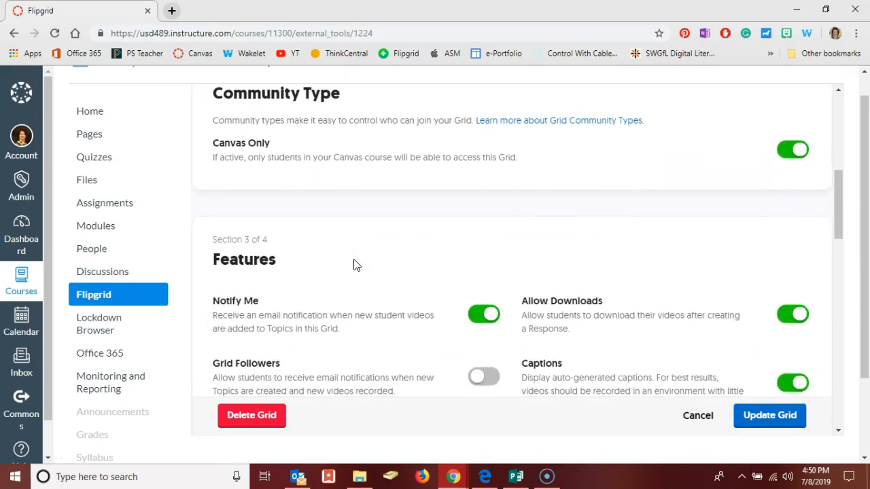
{"action": "scroll", "coordinate": [354, 265], "scroll_direction": "down", "scroll_amount": 1}
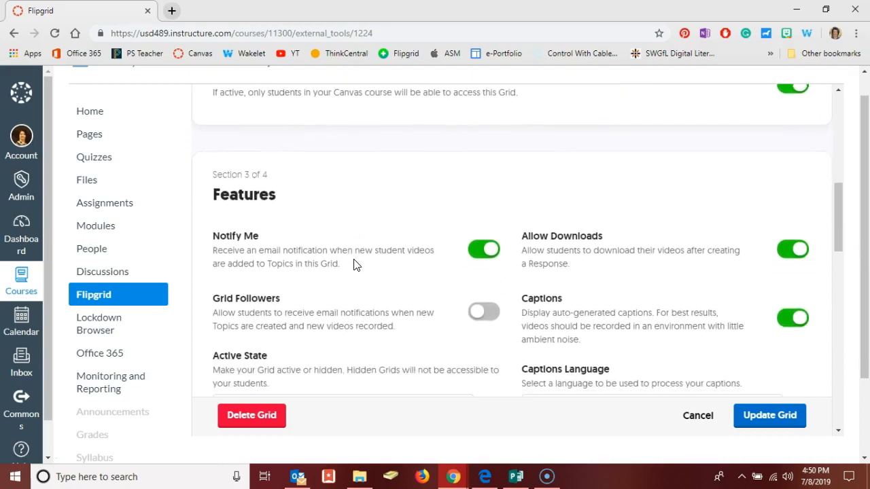
{"action": "scroll", "coordinate": [353, 265], "scroll_direction": "down", "scroll_amount": 1}
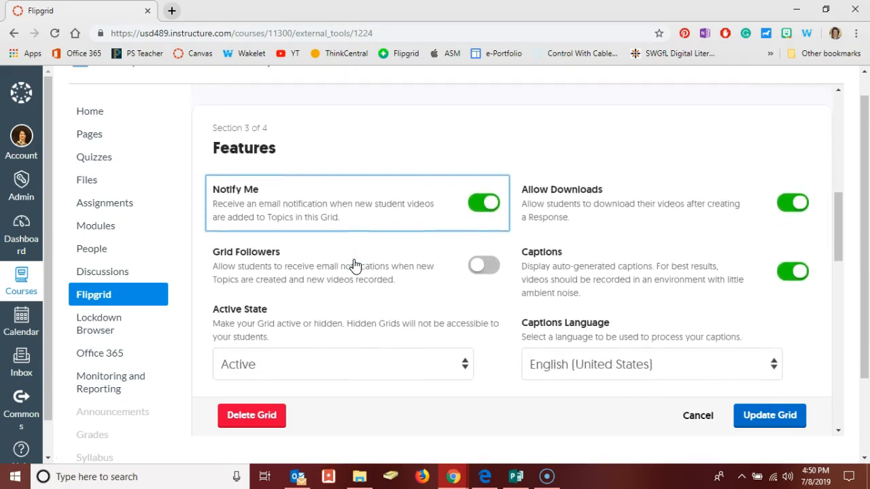
{"action": "scroll", "coordinate": [355, 266], "scroll_direction": "down", "scroll_amount": 1}
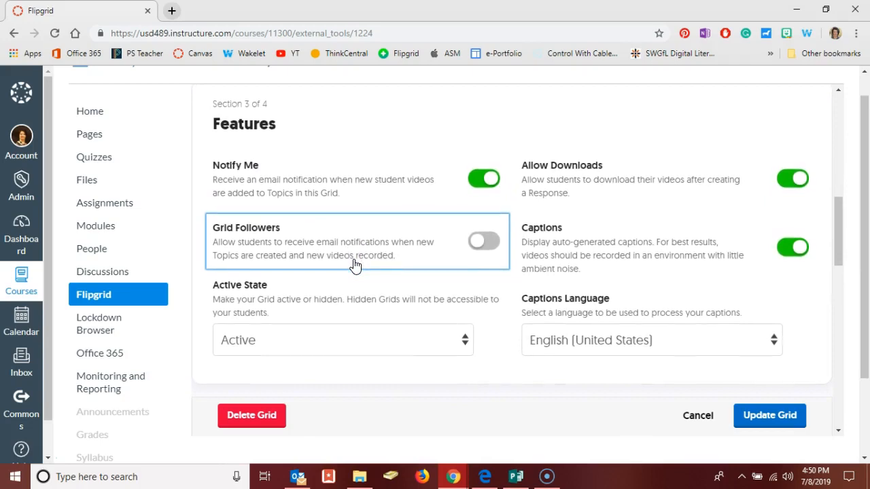
{"action": "scroll", "coordinate": [353, 265], "scroll_direction": "down", "scroll_amount": 4}
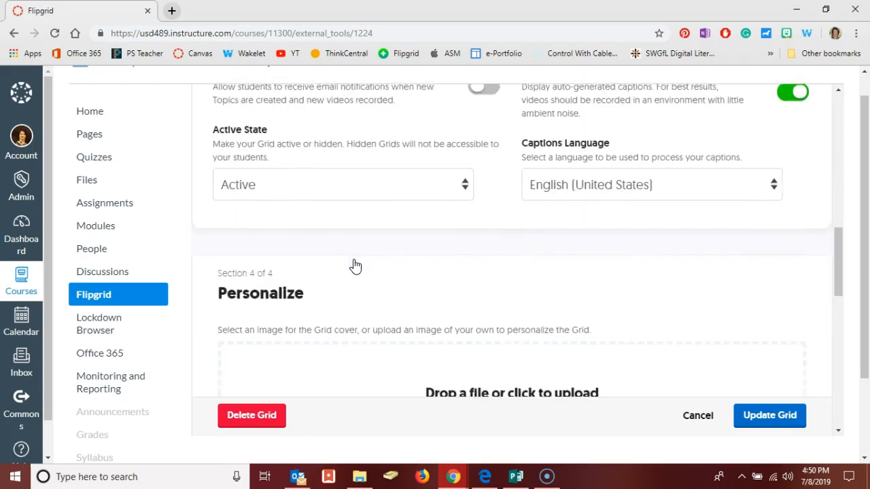
Make the Featured cat-in-glasses picture the grid cover and submit Update Grid
{"action": "scroll", "coordinate": [354, 265], "scroll_direction": "down", "scroll_amount": 2}
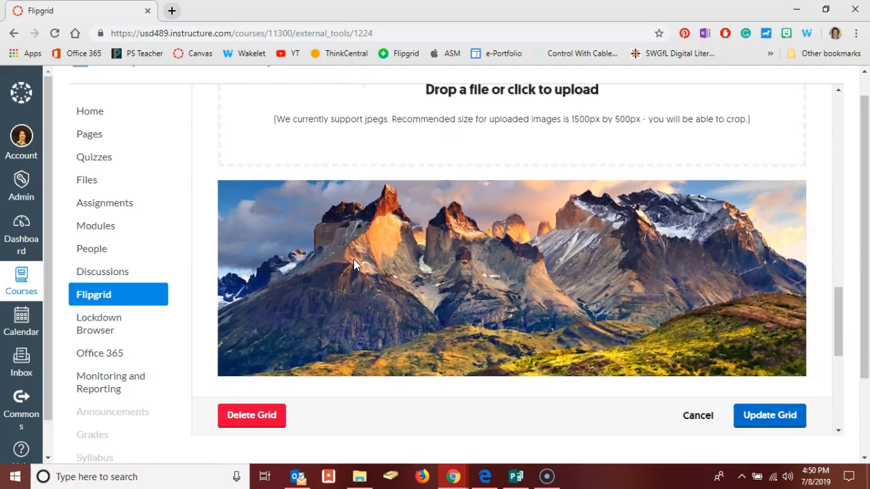
{"action": "scroll", "coordinate": [353, 259], "scroll_direction": "down", "scroll_amount": 3}
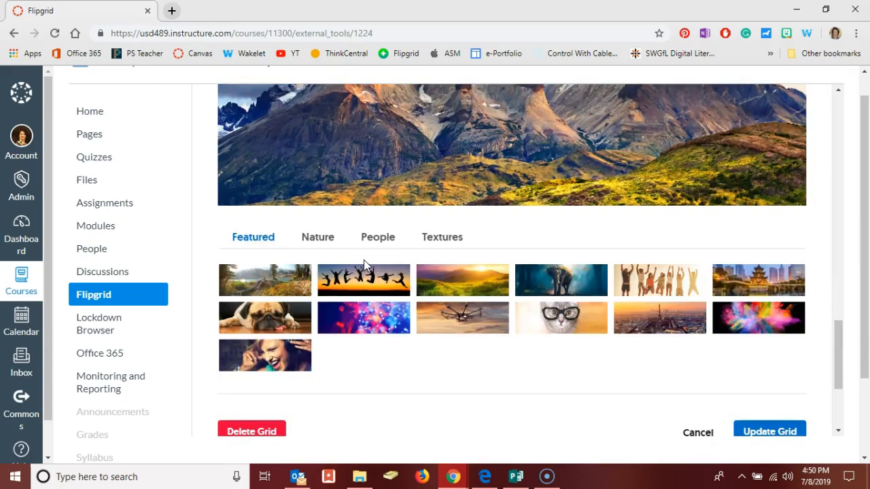
{"action": "scroll", "coordinate": [375, 174], "scroll_direction": "up", "scroll_amount": 5}
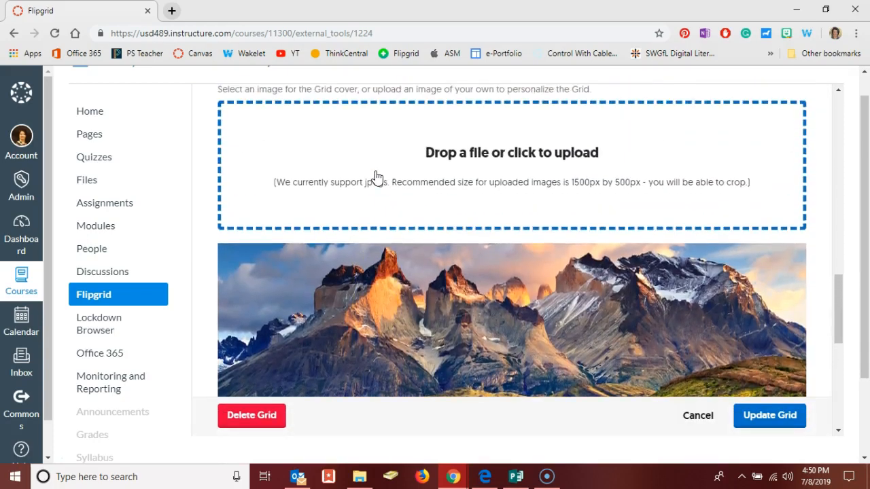
{"action": "scroll", "coordinate": [375, 176], "scroll_direction": "down", "scroll_amount": 5}
{"action": "left_click", "coordinate": [564, 156]}
{"action": "scroll", "coordinate": [567, 231], "scroll_direction": "up", "scroll_amount": 2}
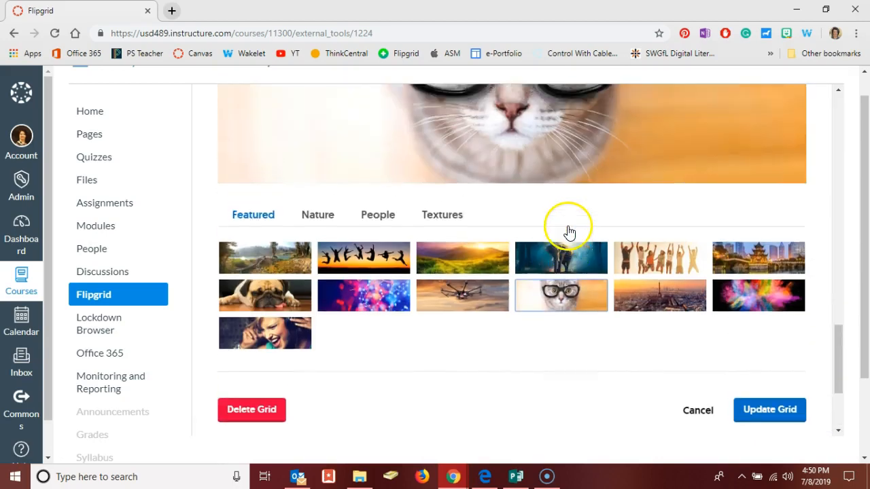
{"action": "scroll", "coordinate": [612, 234], "scroll_direction": "down", "scroll_amount": 2}
{"action": "left_click", "coordinate": [750, 281]}
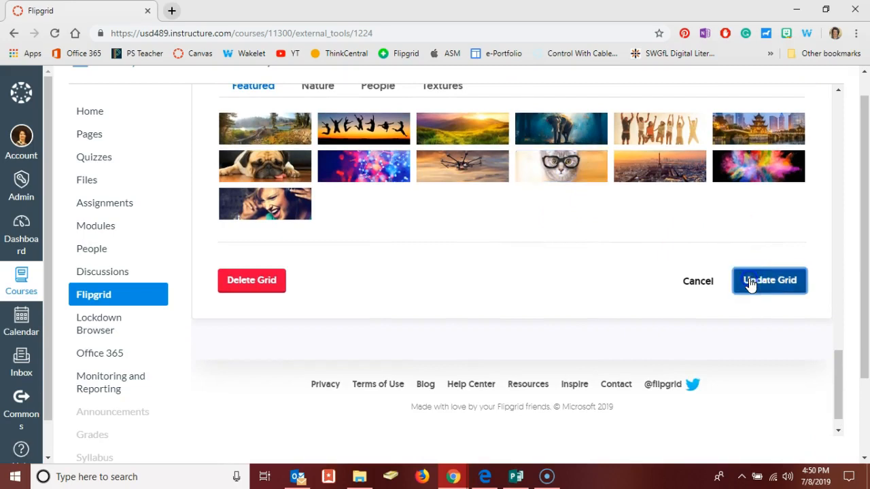
{"action": "scroll", "coordinate": [356, 355], "scroll_direction": "down", "scroll_amount": 2}
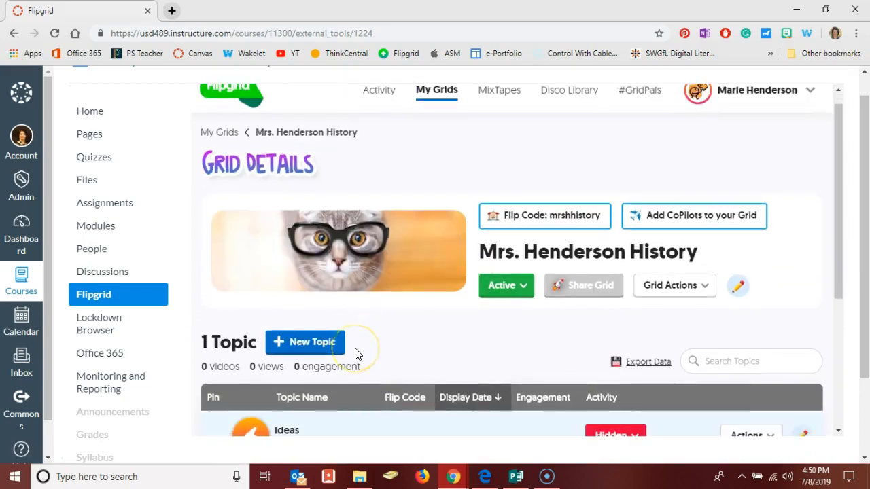
{"action": "scroll", "coordinate": [356, 353], "scroll_direction": "down", "scroll_amount": 2}
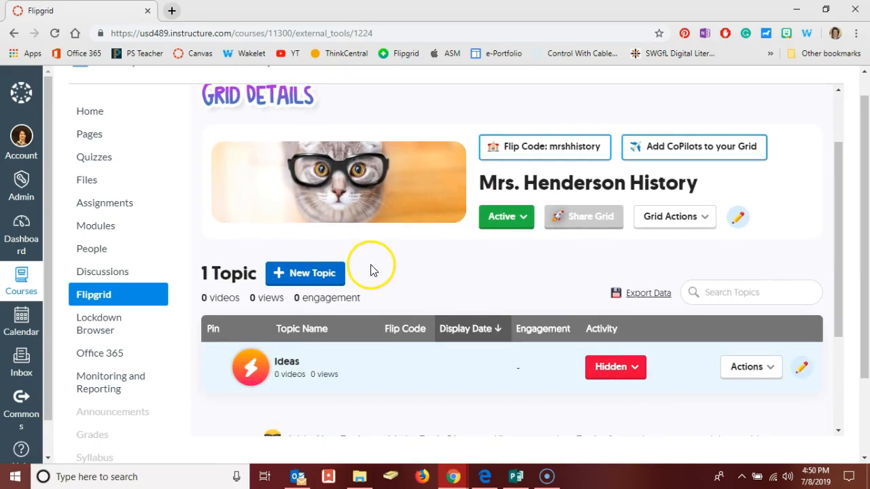
{"action": "left_click", "coordinate": [312, 278]}
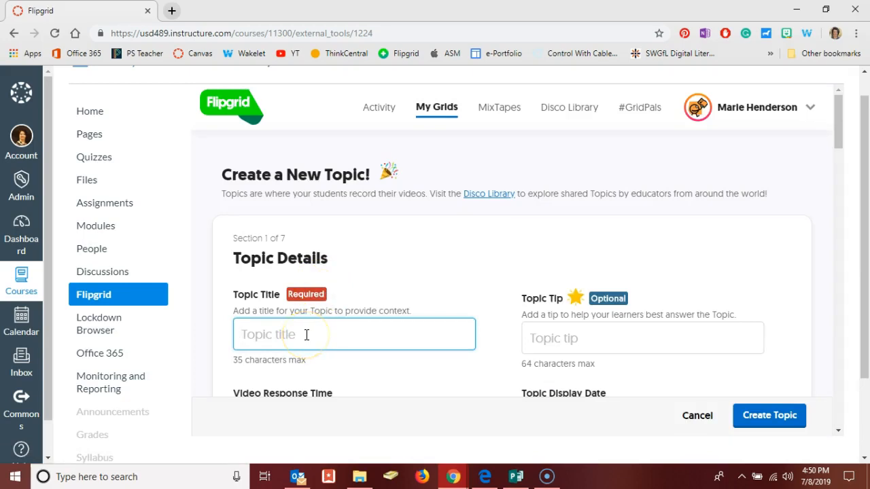
Title the new topic 'Branches of US Govt.'
{"action": "type", "text": "Branches of US Govt."}
{"action": "scroll", "coordinate": [404, 334], "scroll_direction": "down", "scroll_amount": 1}
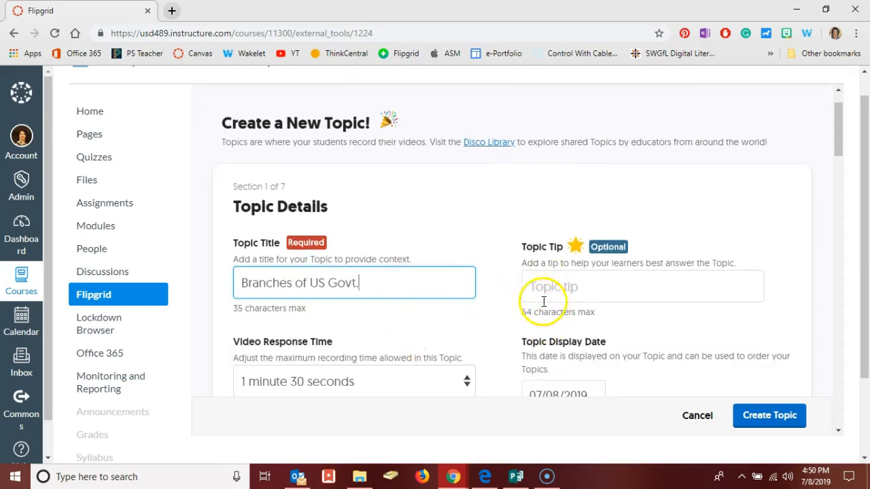
{"action": "scroll", "coordinate": [494, 299], "scroll_direction": "down", "scroll_amount": 1}
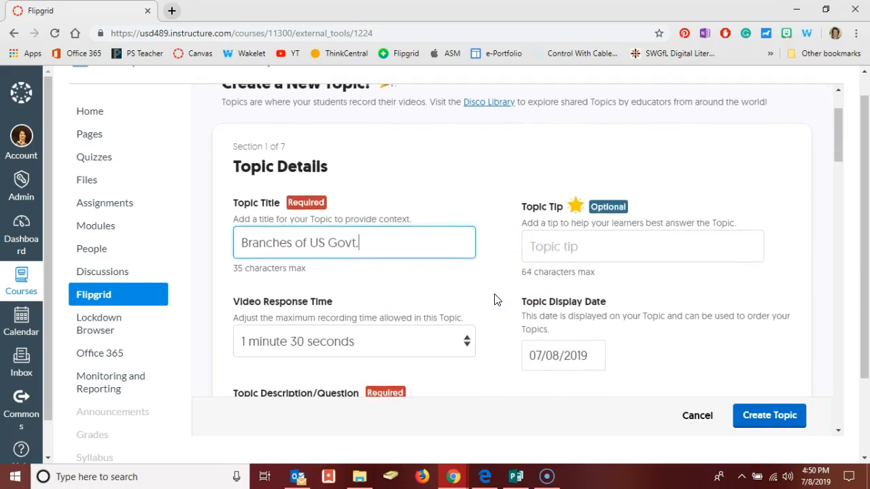
{"action": "scroll", "coordinate": [495, 299], "scroll_direction": "down", "scroll_amount": 1}
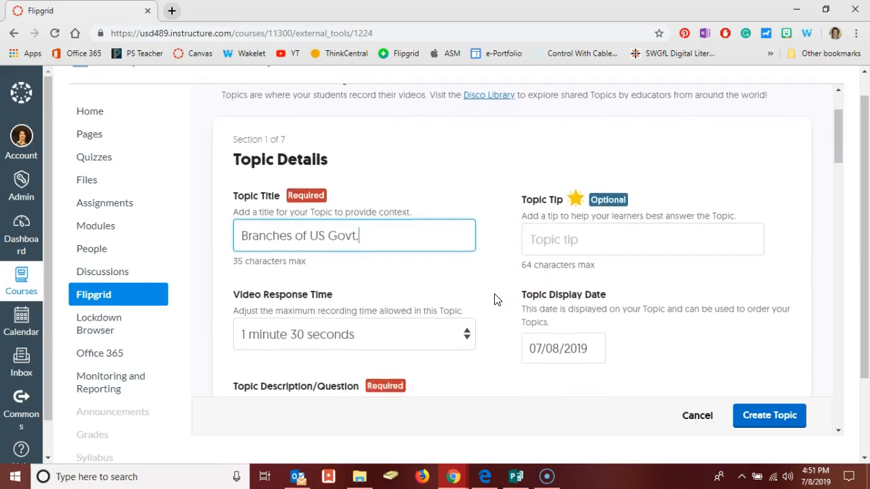
Keep the video response time at 1 minute 30 seconds and focus the description box
{"action": "left_click", "coordinate": [424, 326]}
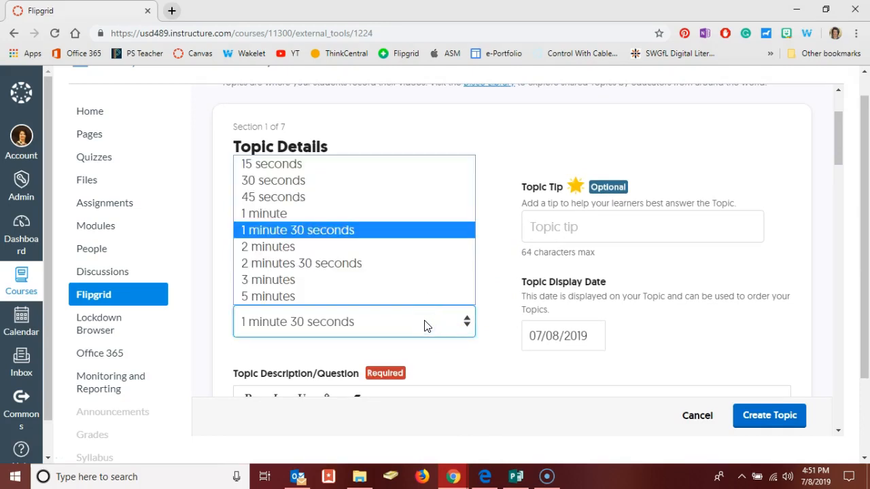
{"action": "left_click", "coordinate": [494, 301]}
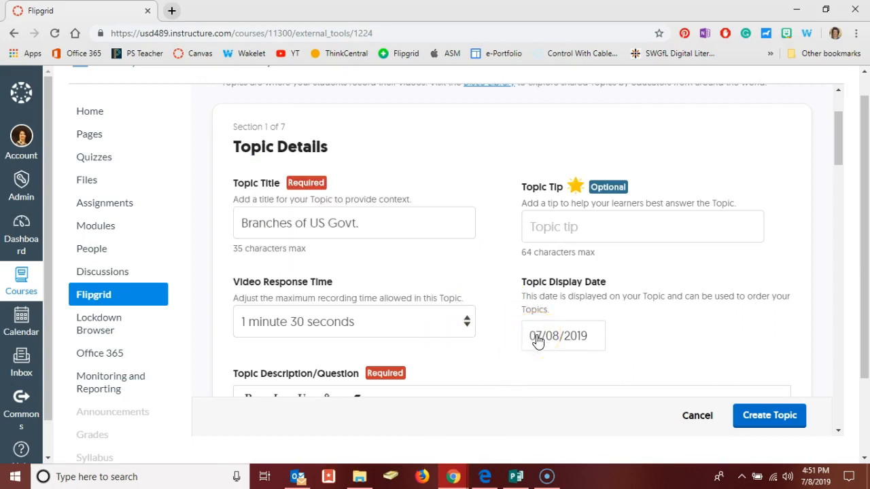
{"action": "scroll", "coordinate": [537, 339], "scroll_direction": "down", "scroll_amount": 2}
{"action": "left_click", "coordinate": [421, 316]}
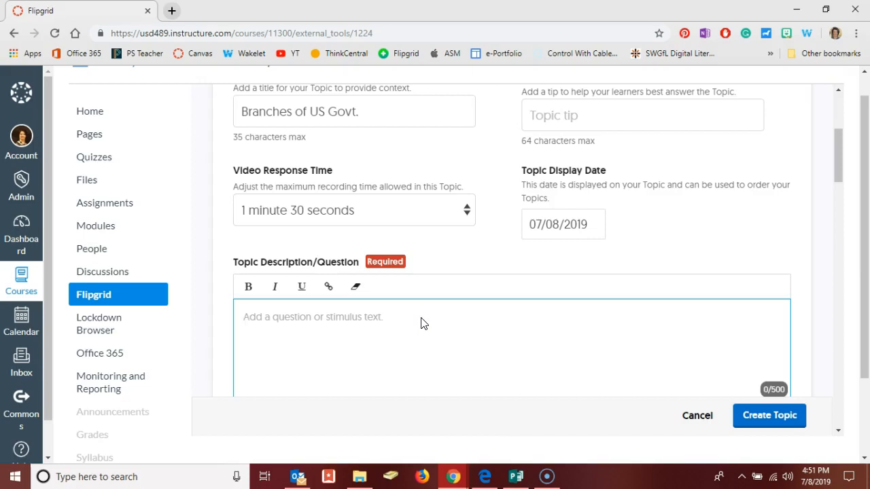
{"action": "scroll", "coordinate": [421, 324], "scroll_direction": "down", "scroll_amount": 2}
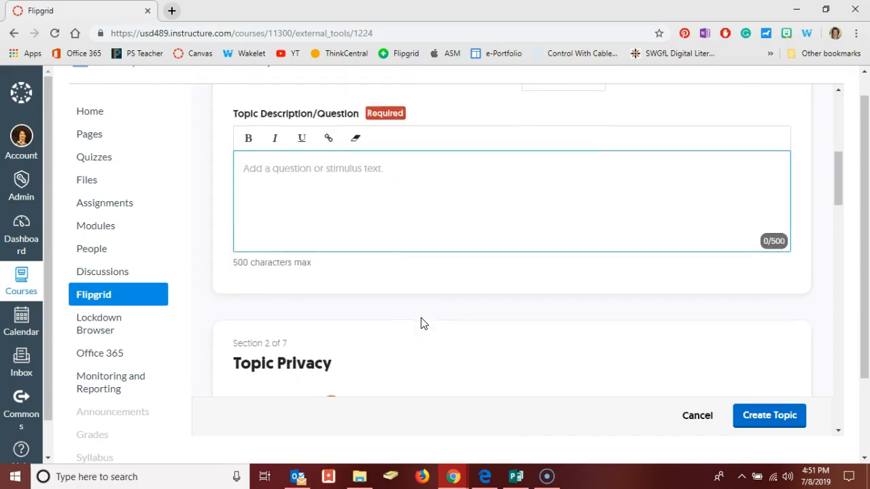
{"action": "scroll", "coordinate": [421, 323], "scroll_direction": "down", "scroll_amount": 2}
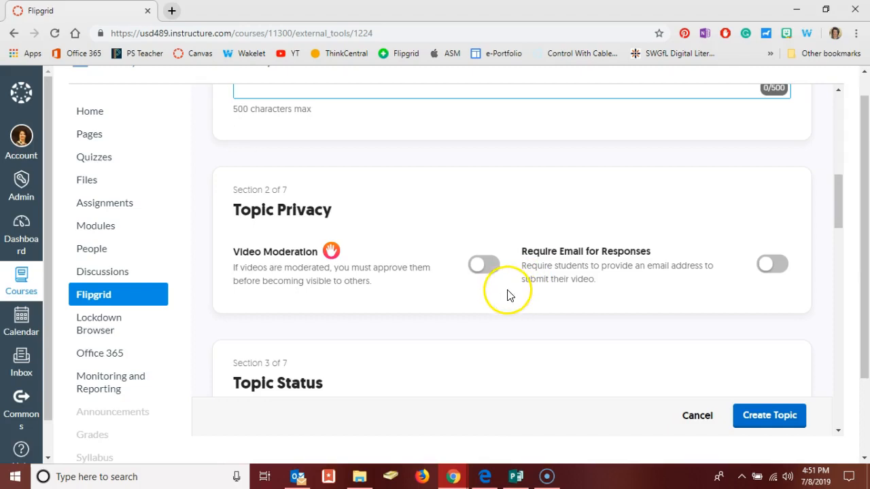
{"action": "scroll", "coordinate": [416, 331], "scroll_direction": "down", "scroll_amount": 1}
{"action": "scroll", "coordinate": [416, 331], "scroll_direction": "down", "scroll_amount": 3}
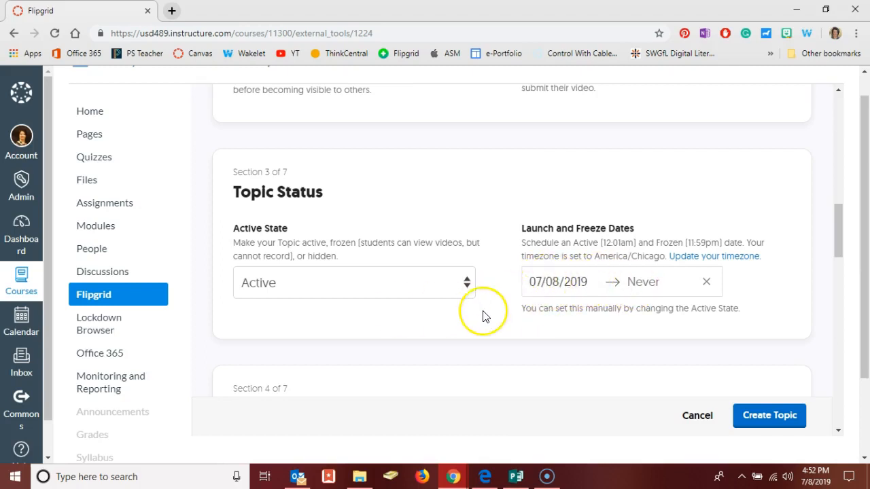
{"action": "scroll", "coordinate": [484, 316], "scroll_direction": "down", "scroll_amount": 3}
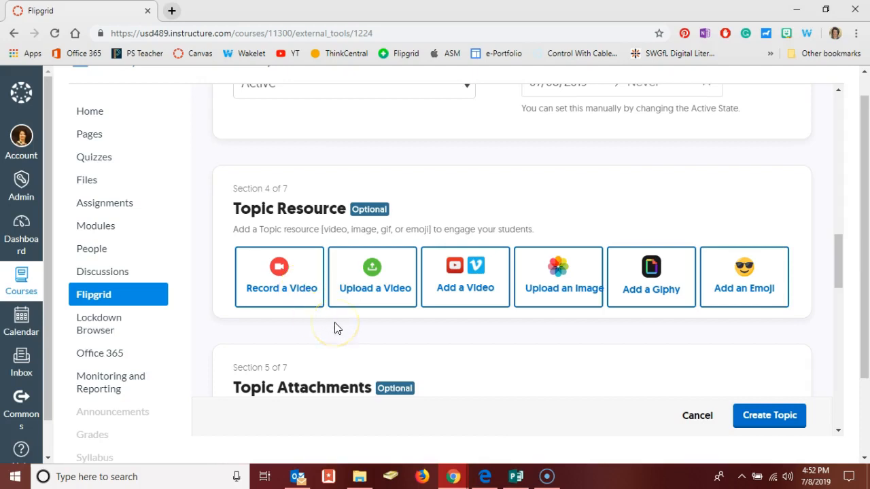
{"action": "scroll", "coordinate": [334, 326], "scroll_direction": "down", "scroll_amount": 2}
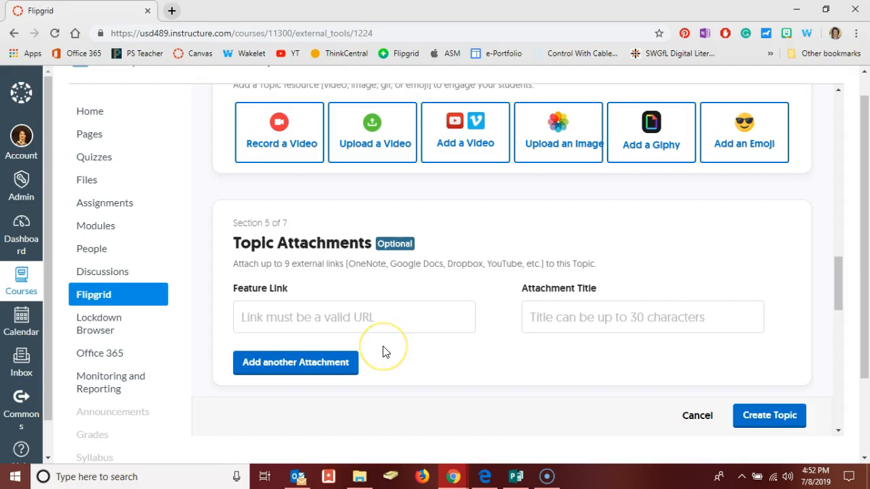
{"action": "scroll", "coordinate": [383, 352], "scroll_direction": "down", "scroll_amount": 1}
{"action": "scroll", "coordinate": [382, 351], "scroll_direction": "down", "scroll_amount": 1}
{"action": "scroll", "coordinate": [382, 351], "scroll_direction": "down", "scroll_amount": 1}
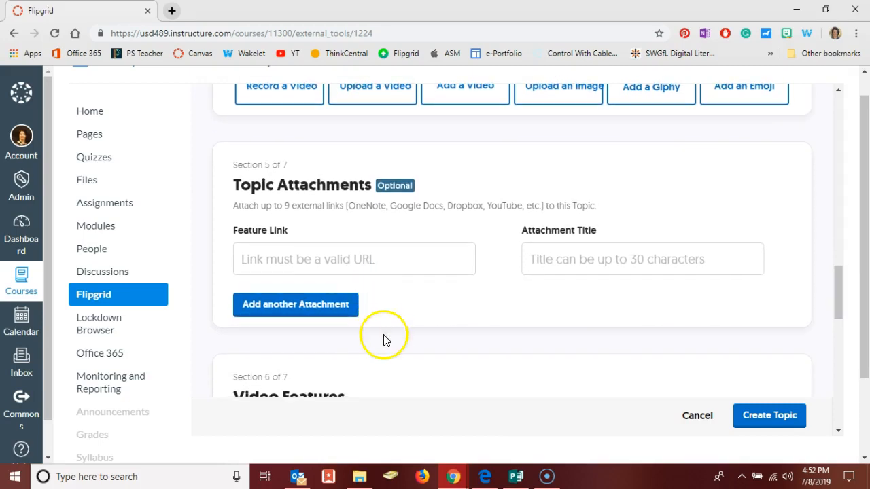
{"action": "scroll", "coordinate": [384, 338], "scroll_direction": "down", "scroll_amount": 3}
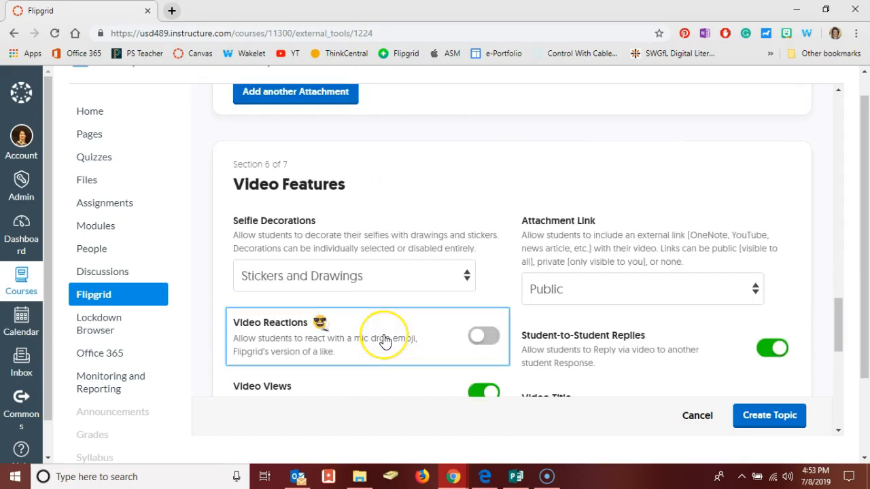
Limit the topic's Selfie Decorations to Stickers Only
{"action": "left_click", "coordinate": [388, 278]}
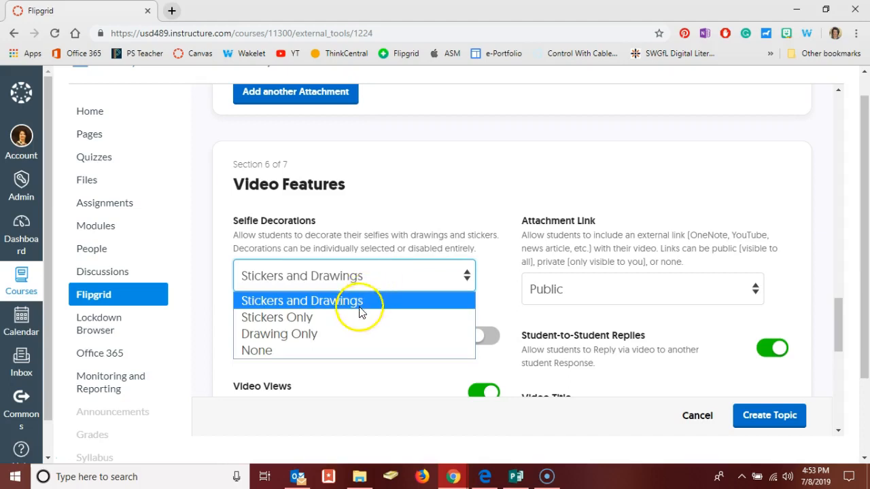
{"action": "left_click", "coordinate": [343, 322]}
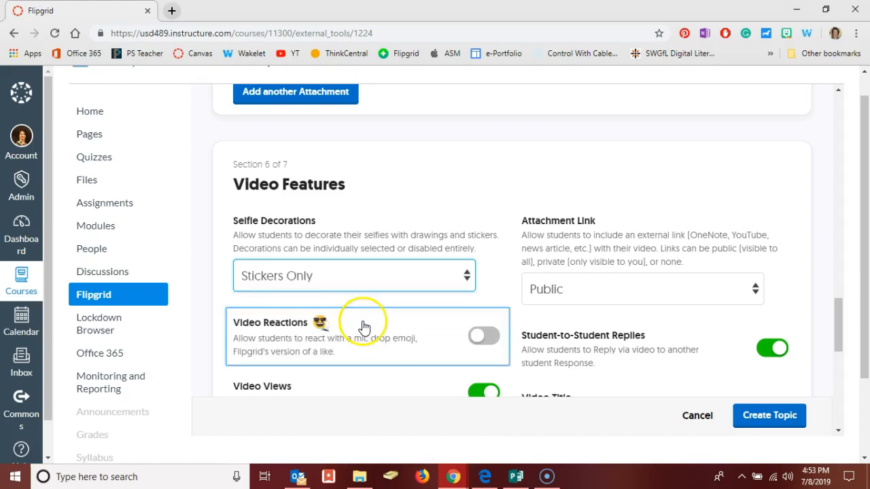
{"action": "scroll", "coordinate": [362, 273], "scroll_direction": "down", "scroll_amount": 1}
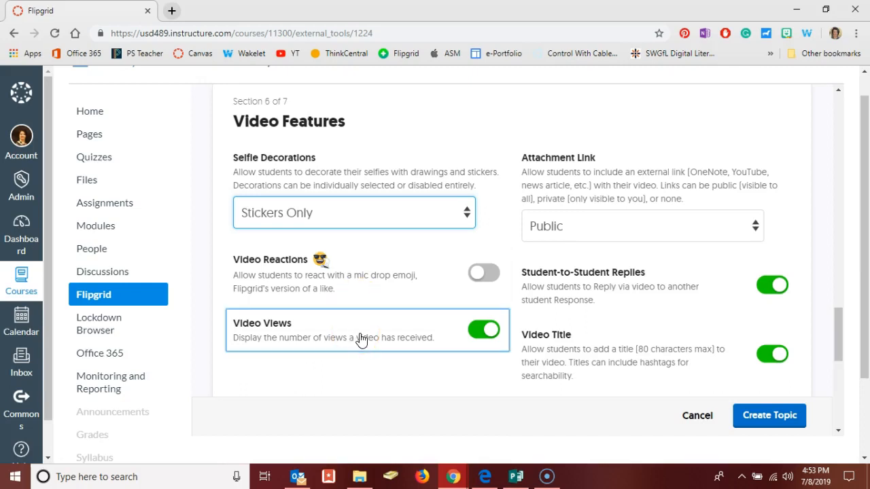
Keep attachment links Public and review the Student-to-Student Replies and Video Title settings
{"action": "left_click", "coordinate": [575, 235]}
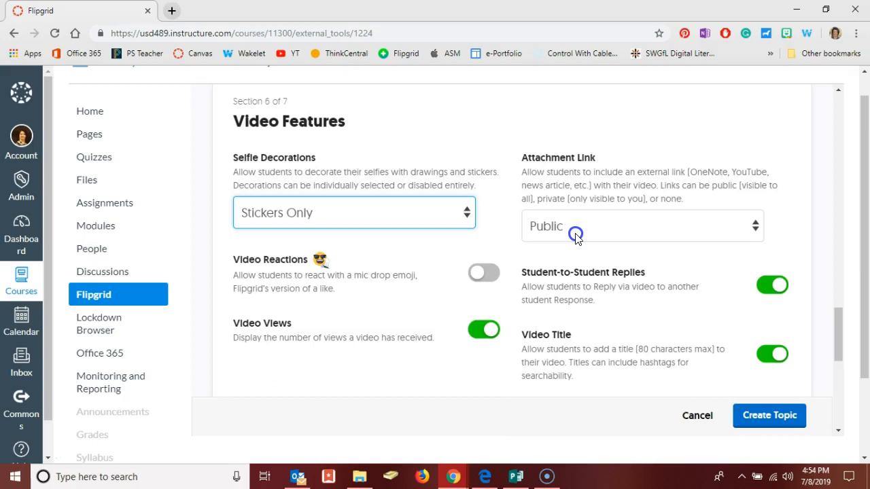
{"action": "left_click", "coordinate": [575, 234]}
{"action": "left_click", "coordinate": [575, 233]}
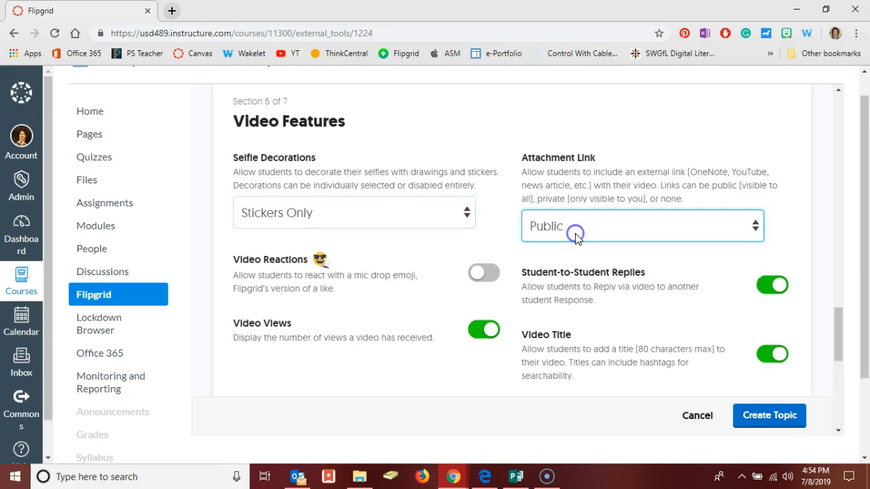
{"action": "left_click", "coordinate": [564, 269]}
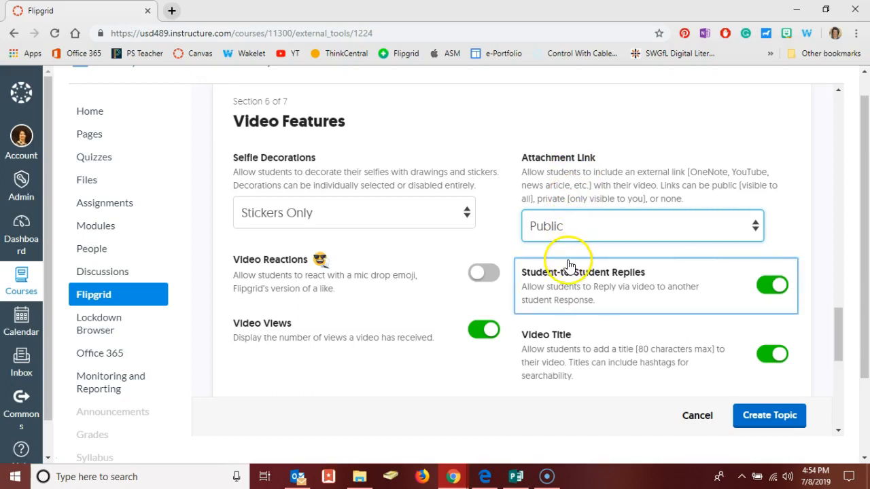
{"action": "scroll", "coordinate": [564, 258], "scroll_direction": "down", "scroll_amount": 1}
{"action": "left_click", "coordinate": [569, 260]}
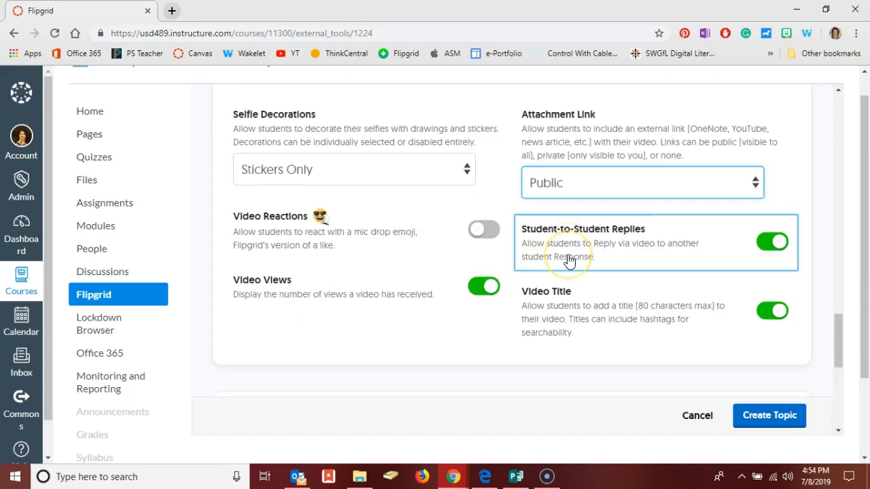
{"action": "left_click", "coordinate": [569, 289]}
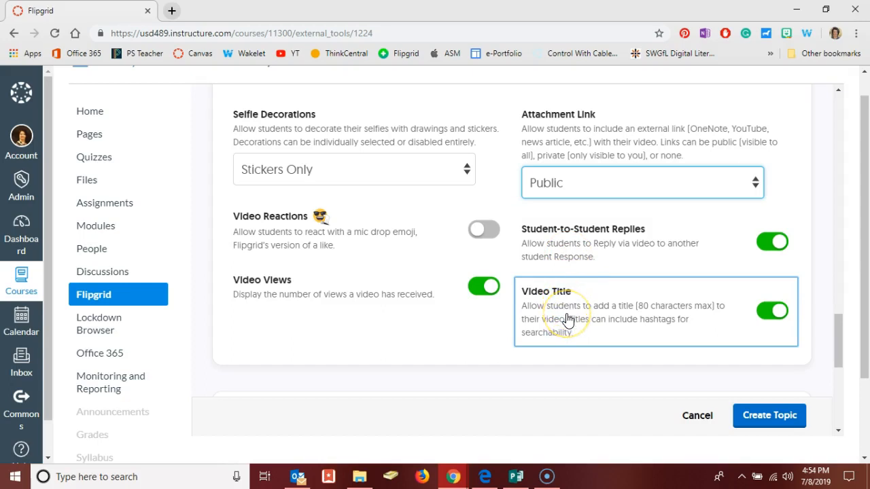
{"action": "scroll", "coordinate": [568, 318], "scroll_direction": "down", "scroll_amount": 1}
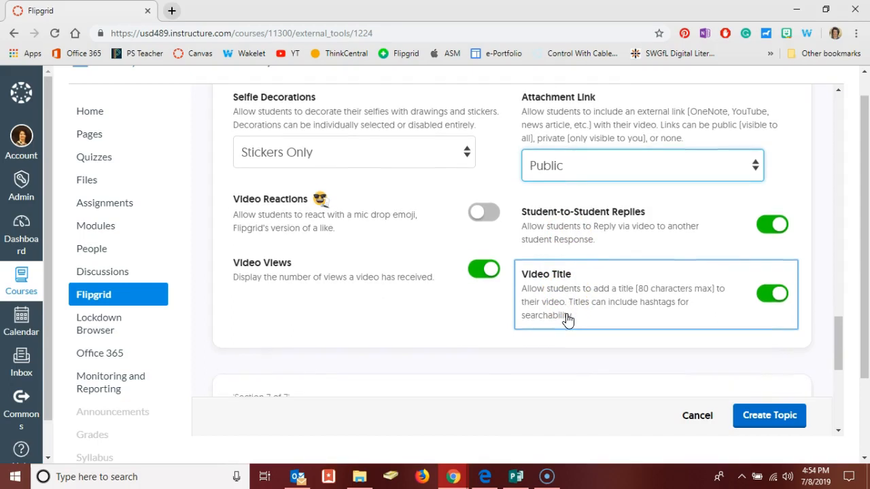
{"action": "scroll", "coordinate": [568, 319], "scroll_direction": "down", "scroll_amount": 2}
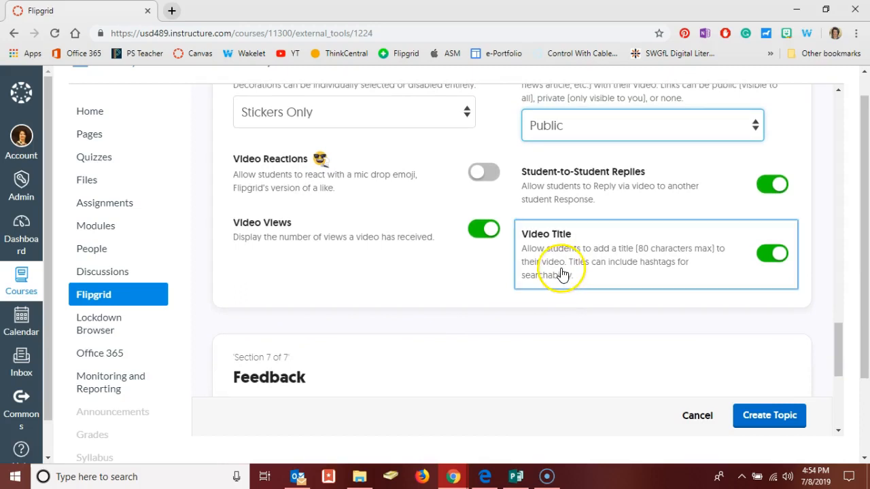
{"action": "scroll", "coordinate": [562, 273], "scroll_direction": "down", "scroll_amount": 3}
{"action": "scroll", "coordinate": [561, 274], "scroll_direction": "down", "scroll_amount": 1}
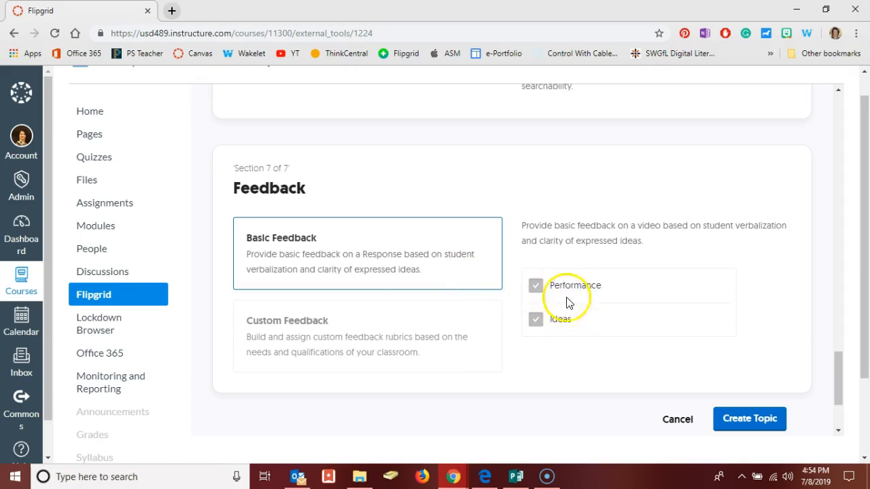
{"action": "left_click", "coordinate": [379, 352]}
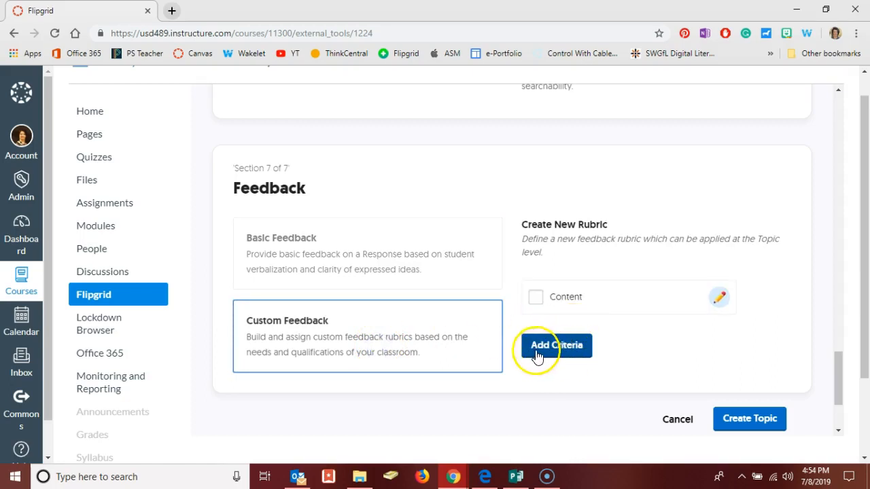
{"action": "left_click", "coordinate": [450, 267]}
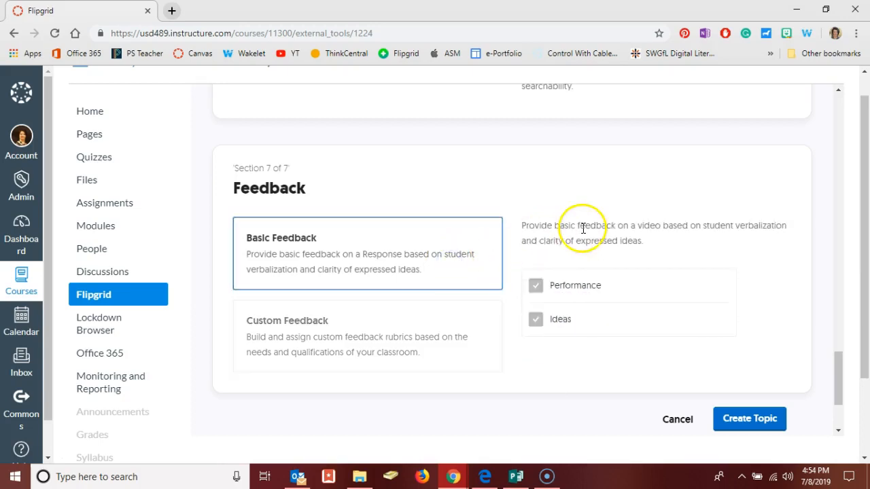
Create the Branches of US Govt. topic with the configured settings
{"action": "left_click", "coordinate": [736, 420]}
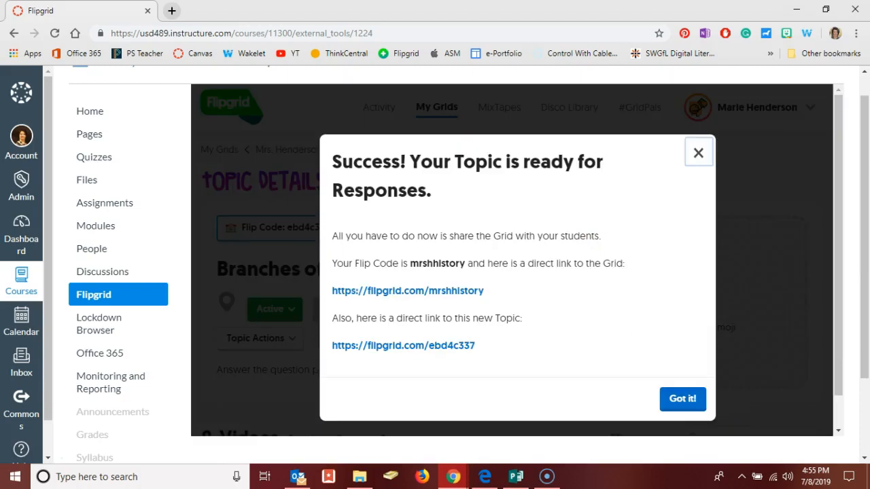